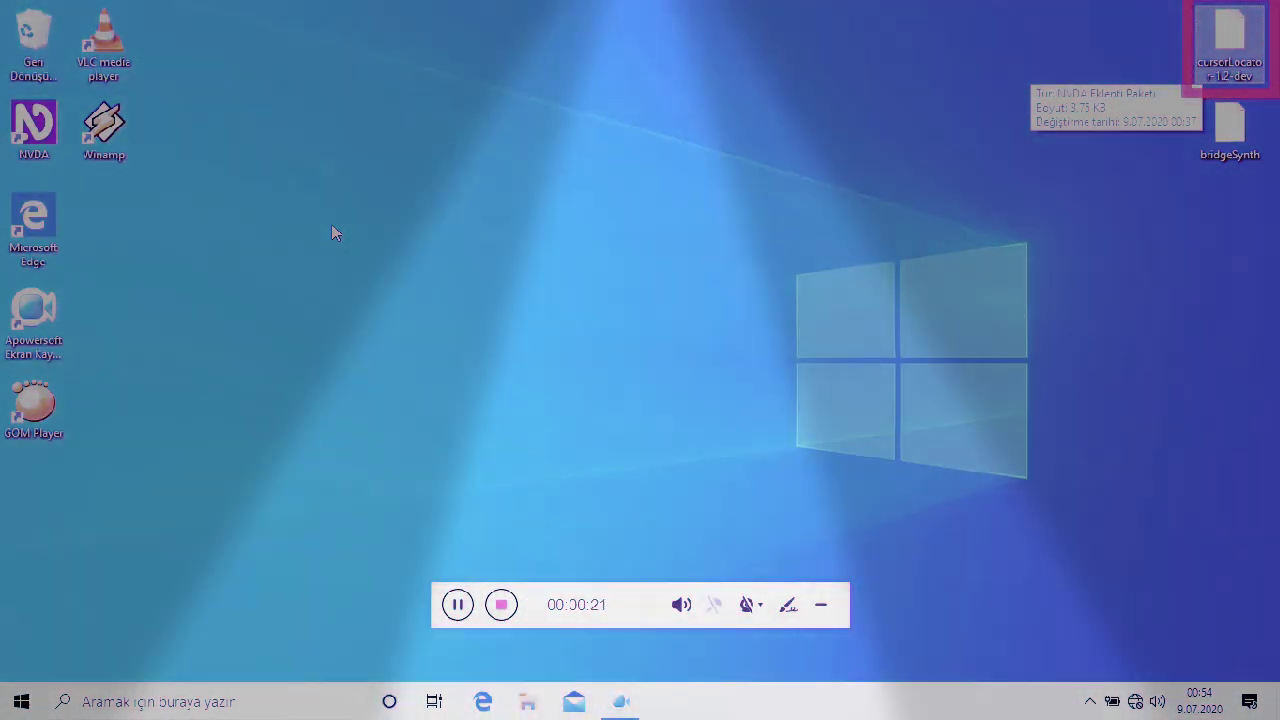
Step: Start installing the cursorLocator-1.2-dev add-on package and review its add-on information
{"action": "key", "text": "Return"}
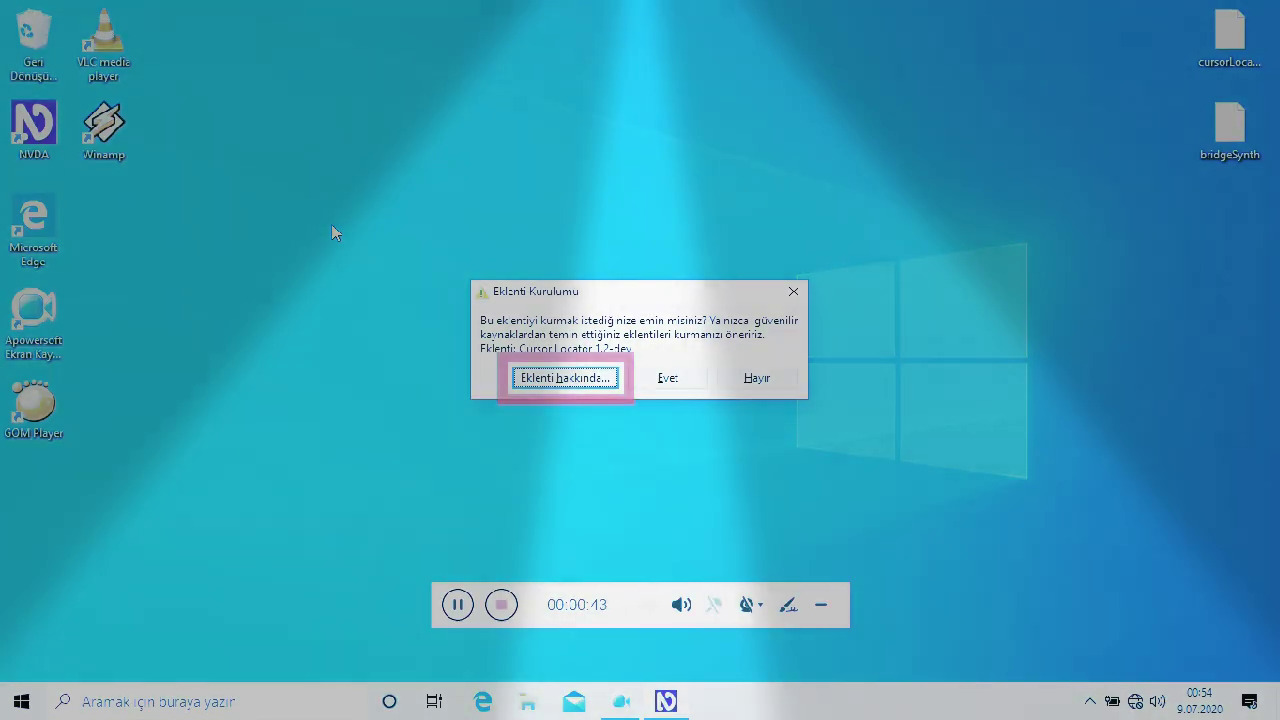
{"action": "key", "text": "Return"}
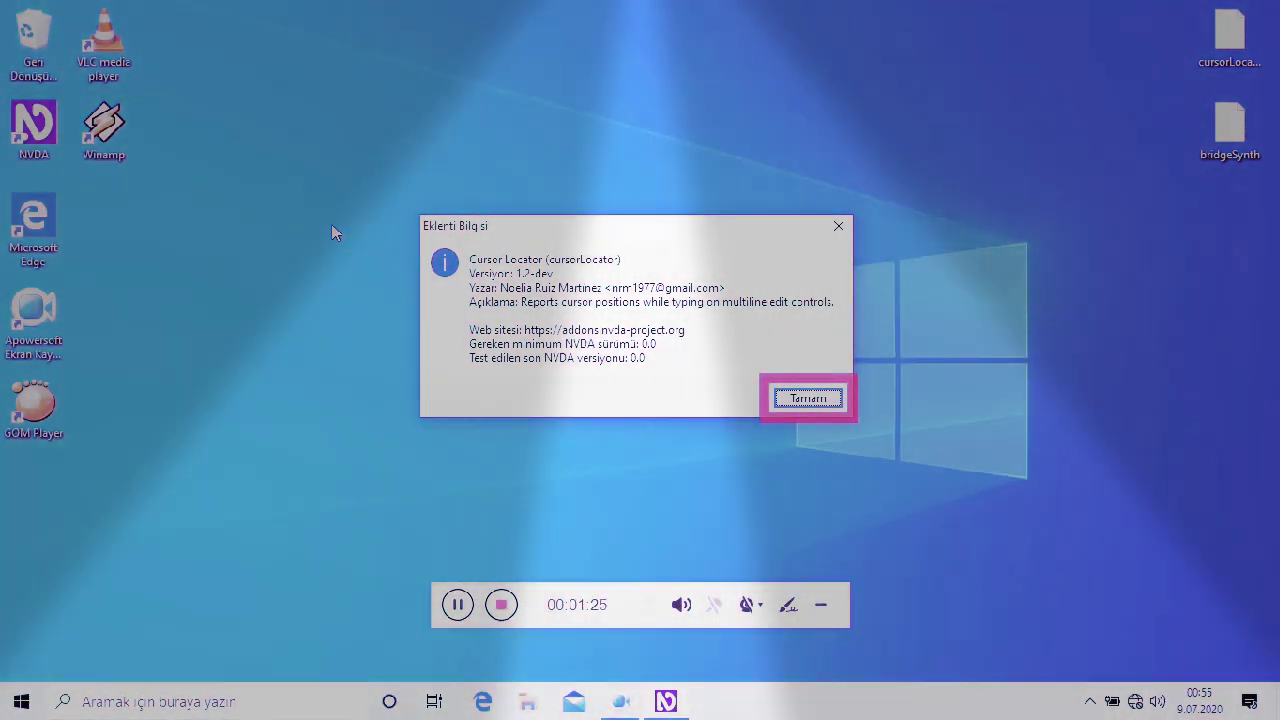
{"action": "key", "text": "Return"}
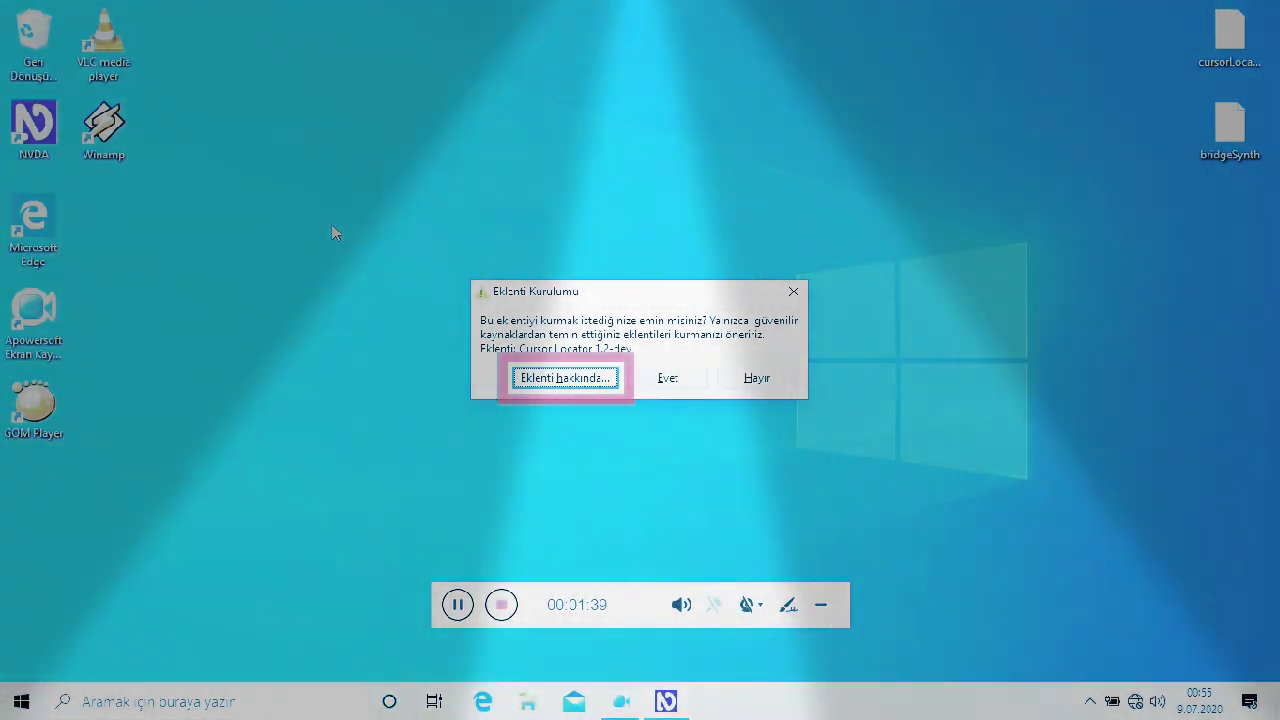
Step: Confirm the Cursor Locator 1.2-dev installation and restart NVDA to activate the add-on
{"action": "key", "text": "shift+Tab"}
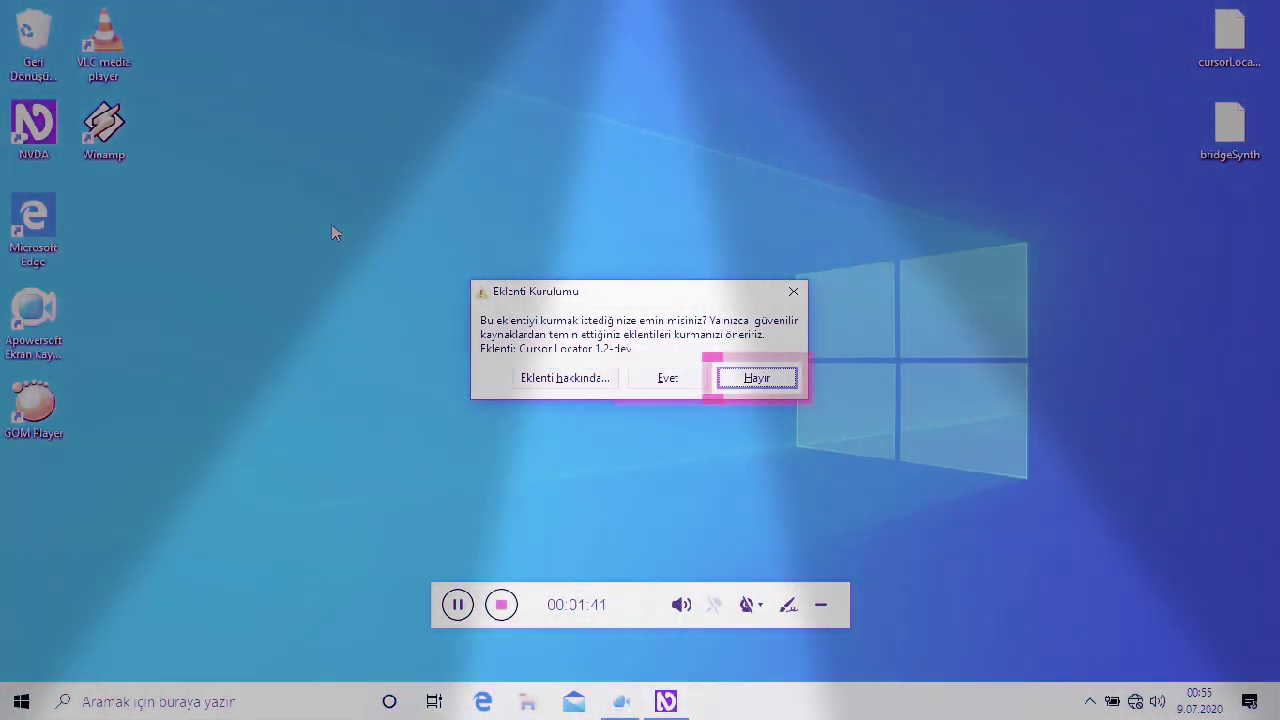
{"action": "key", "text": "shift+Tab"}
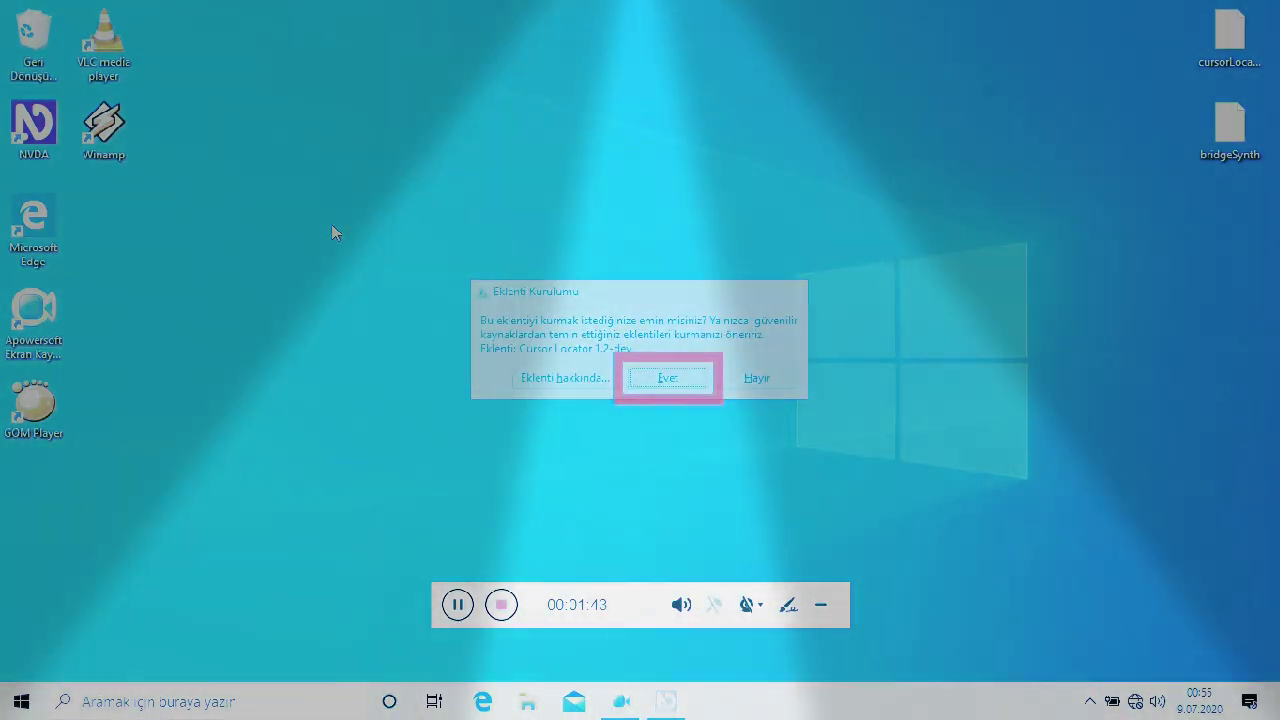
{"action": "key", "text": "Return"}
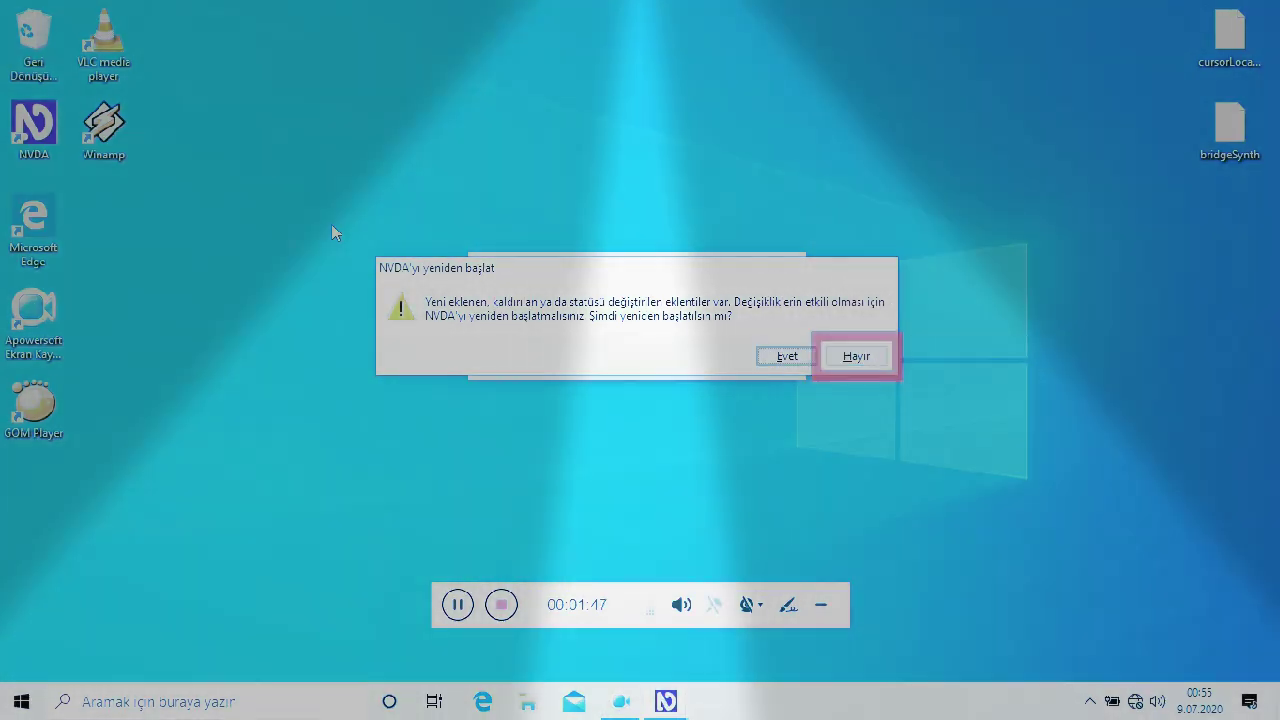
{"action": "key", "text": "shift+Tab"}
{"action": "key", "text": "Return"}
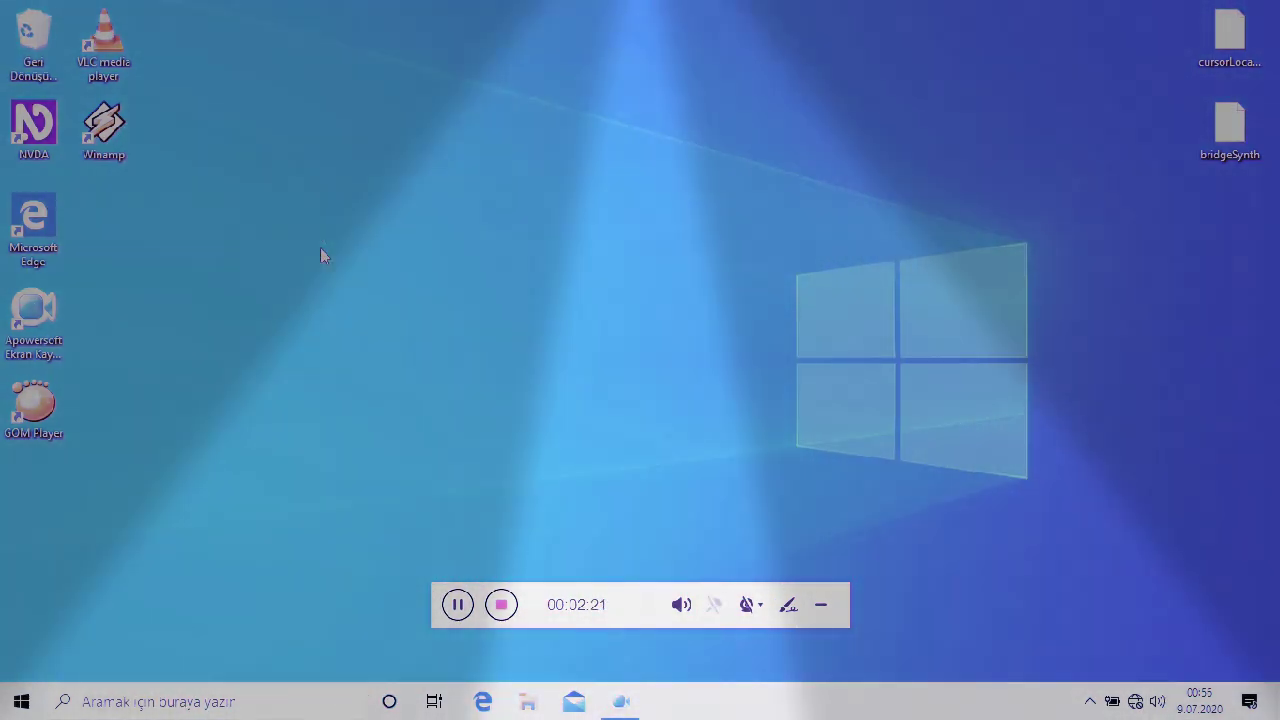
Step: Open the Cursor Locator settings from the NVDA preferences and go to the Report line length value
{"action": "key", "text": "Insert+n"}
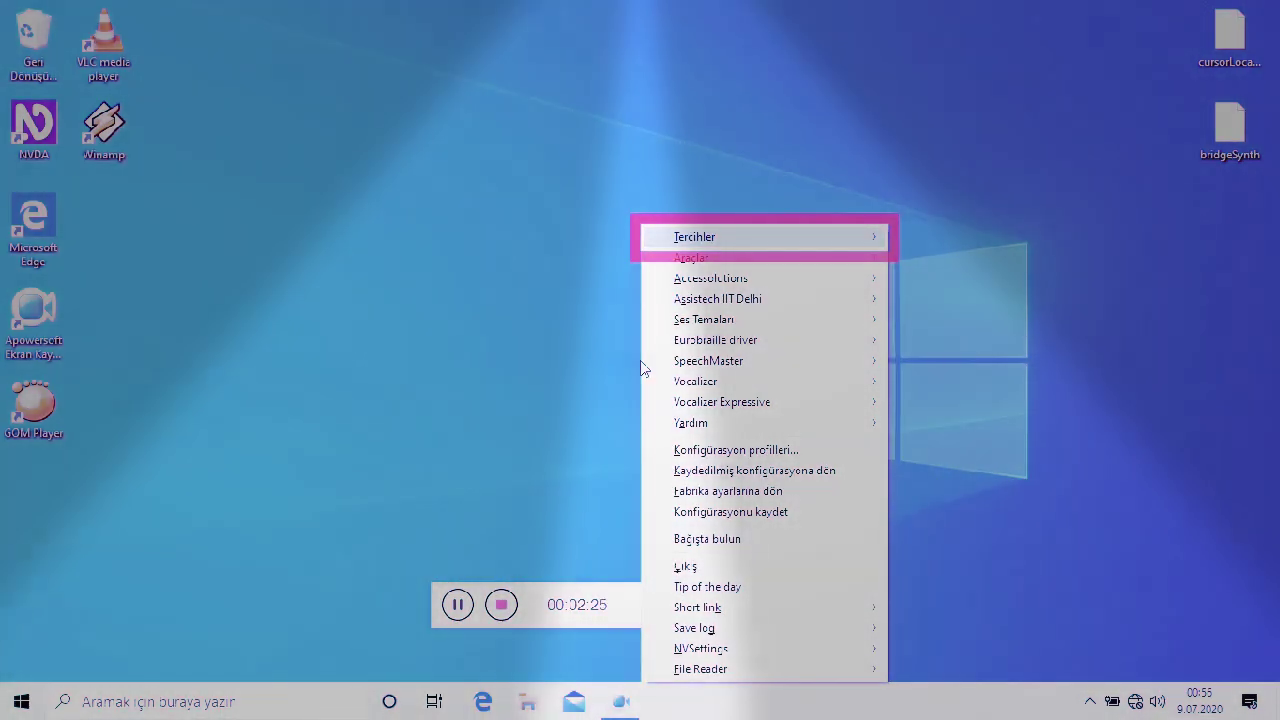
{"action": "key", "text": "Right"}
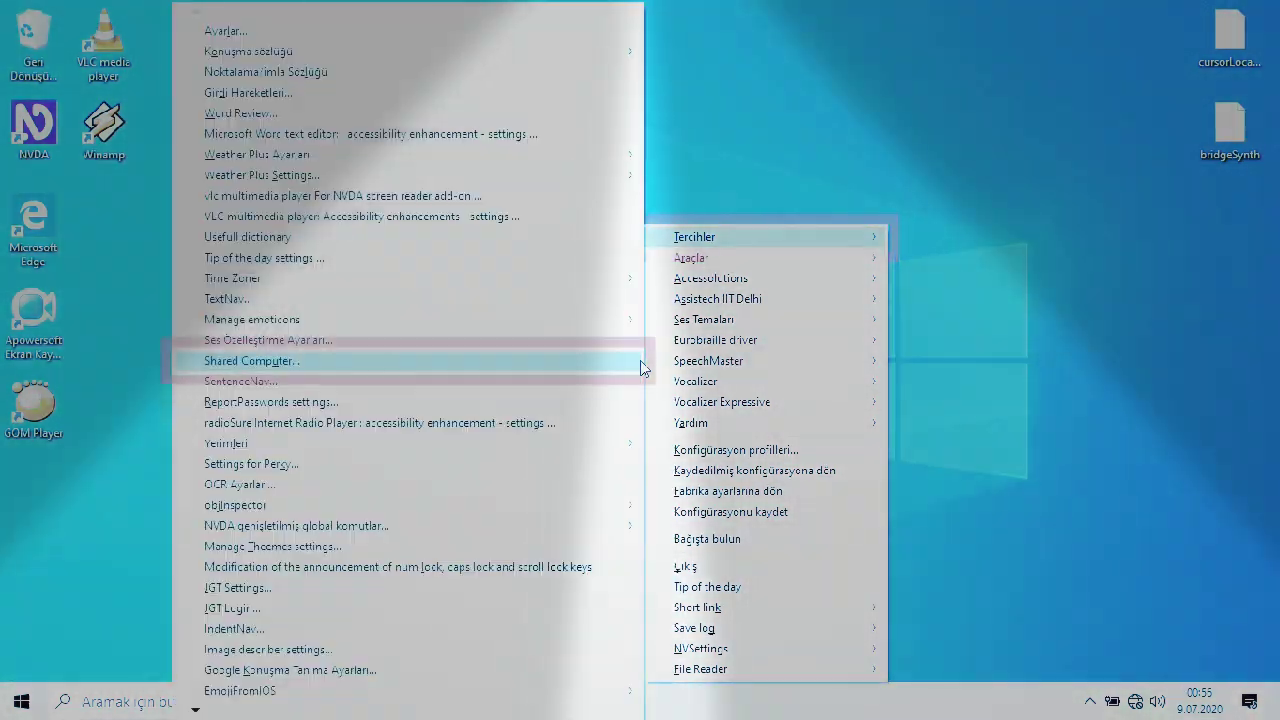
{"action": "key", "text": "End"}
{"action": "key", "text": "Up"}
{"action": "key", "text": "Up"}
{"action": "key", "text": "Up"}
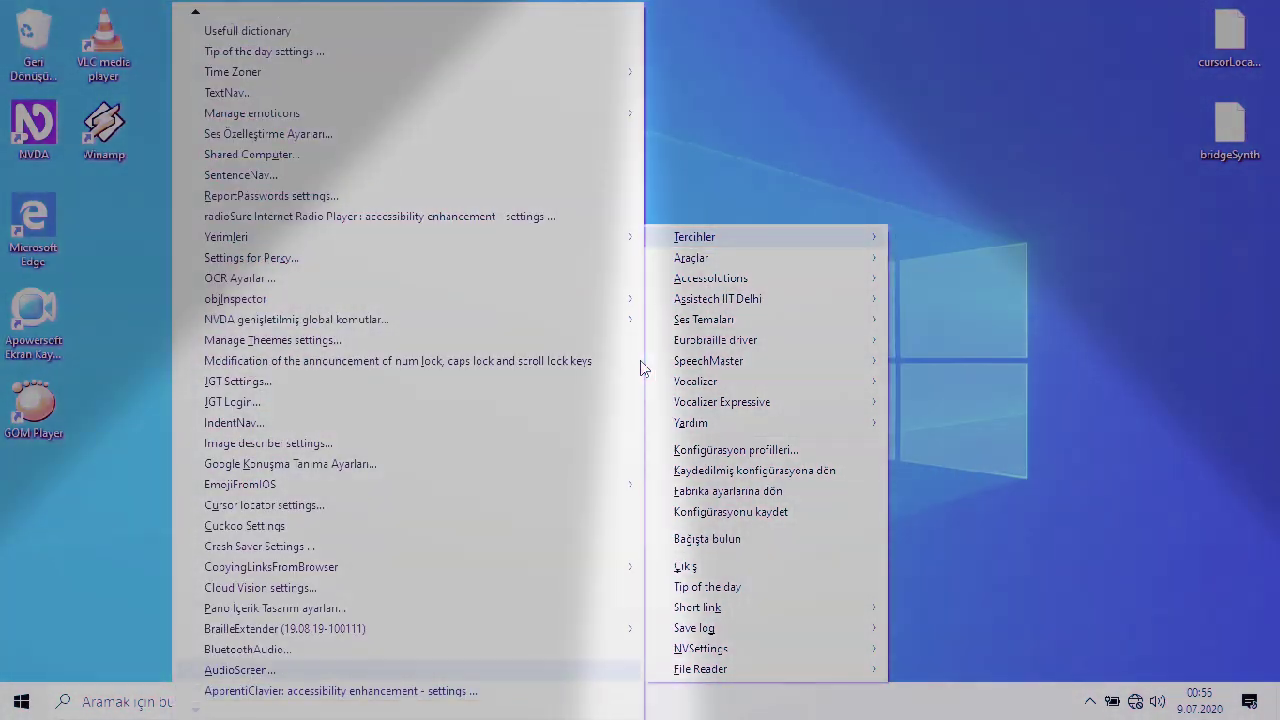
{"action": "key", "text": "Up"}
{"action": "key", "text": "Up"}
{"action": "key", "text": "Up"}
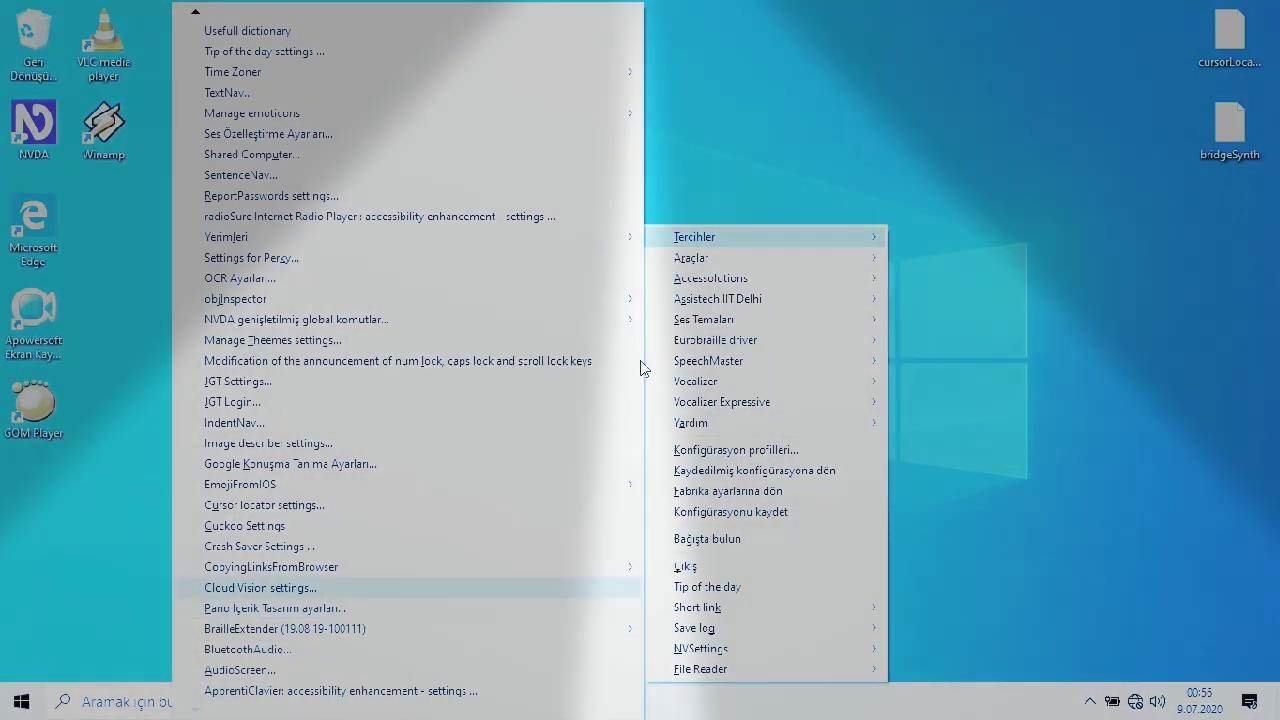
{"action": "key", "text": "Up"}
{"action": "key", "text": "Up"}
{"action": "key", "text": "Up"}
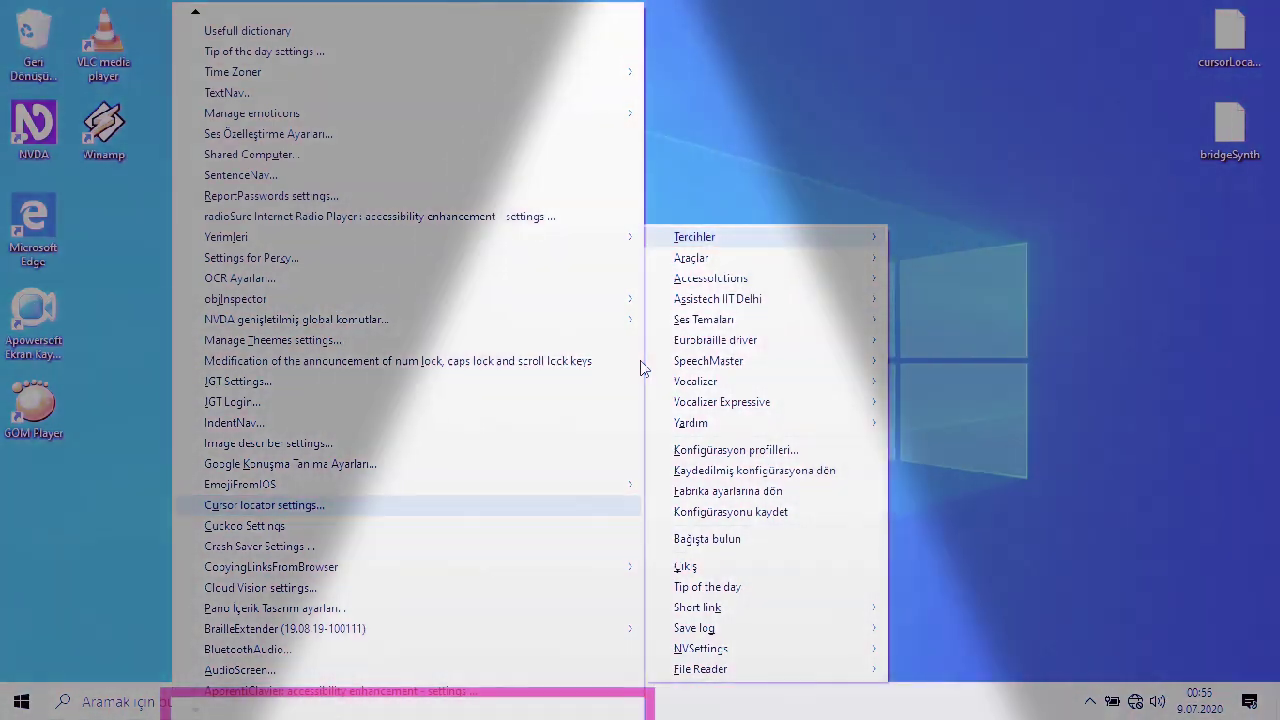
{"action": "key", "text": "Return"}
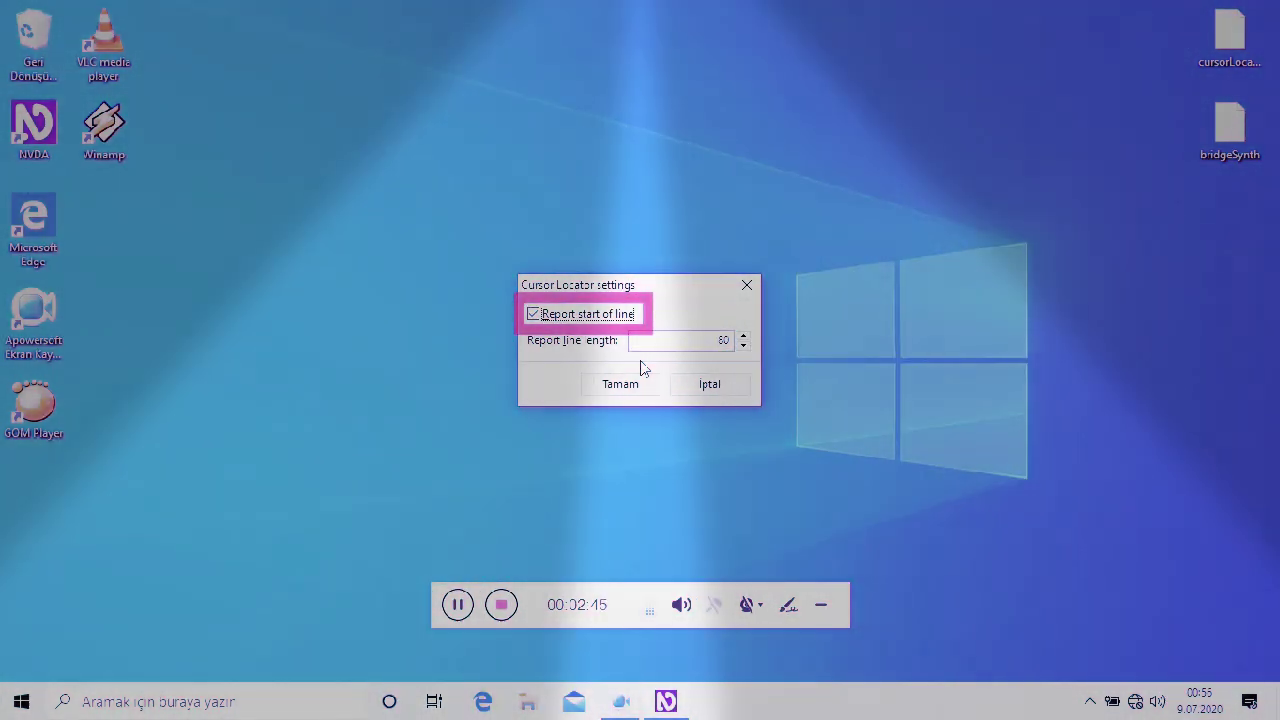
{"action": "key", "text": "Tab"}
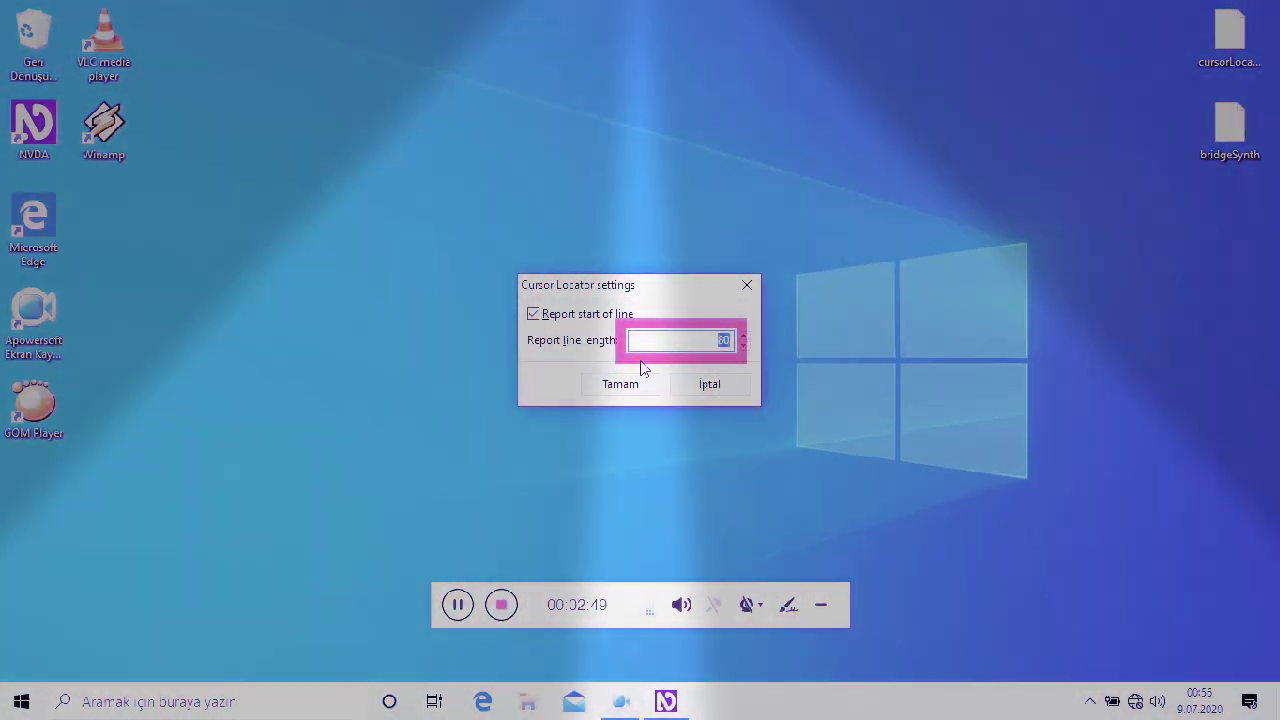
{"action": "type", "text": "5"}
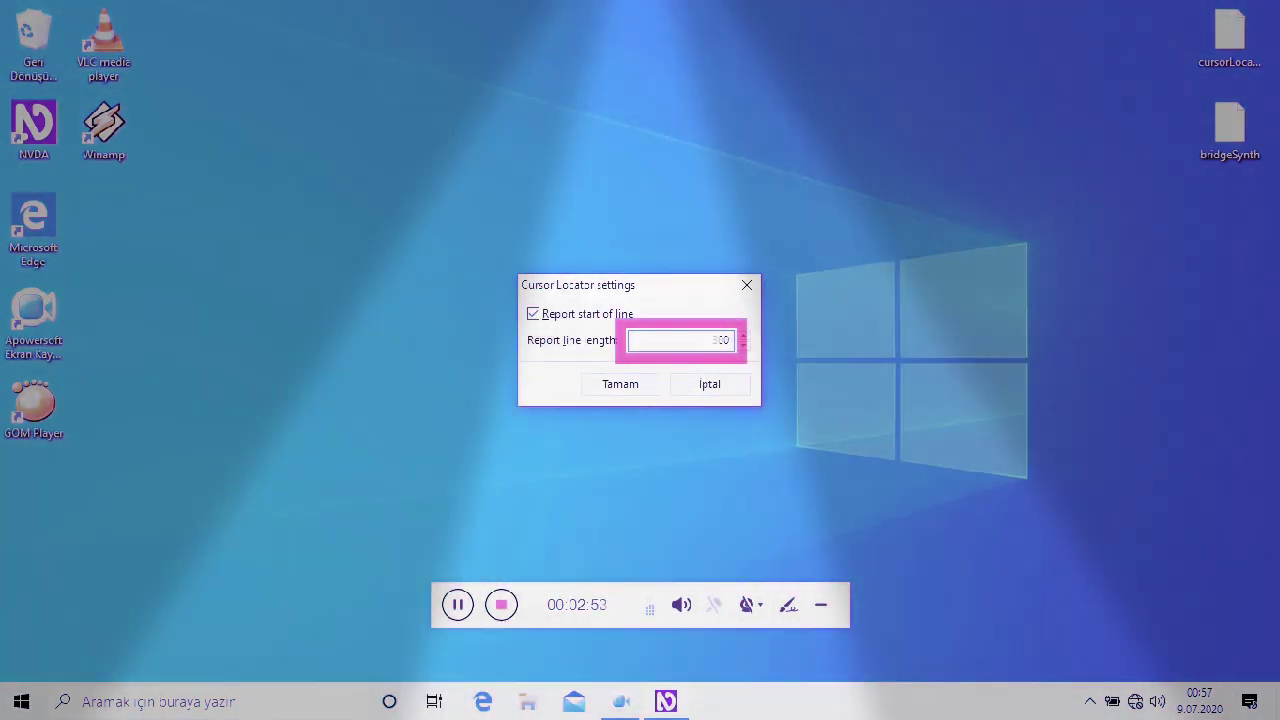
{"action": "type", "text": "0"}
{"action": "key", "text": "Up"}
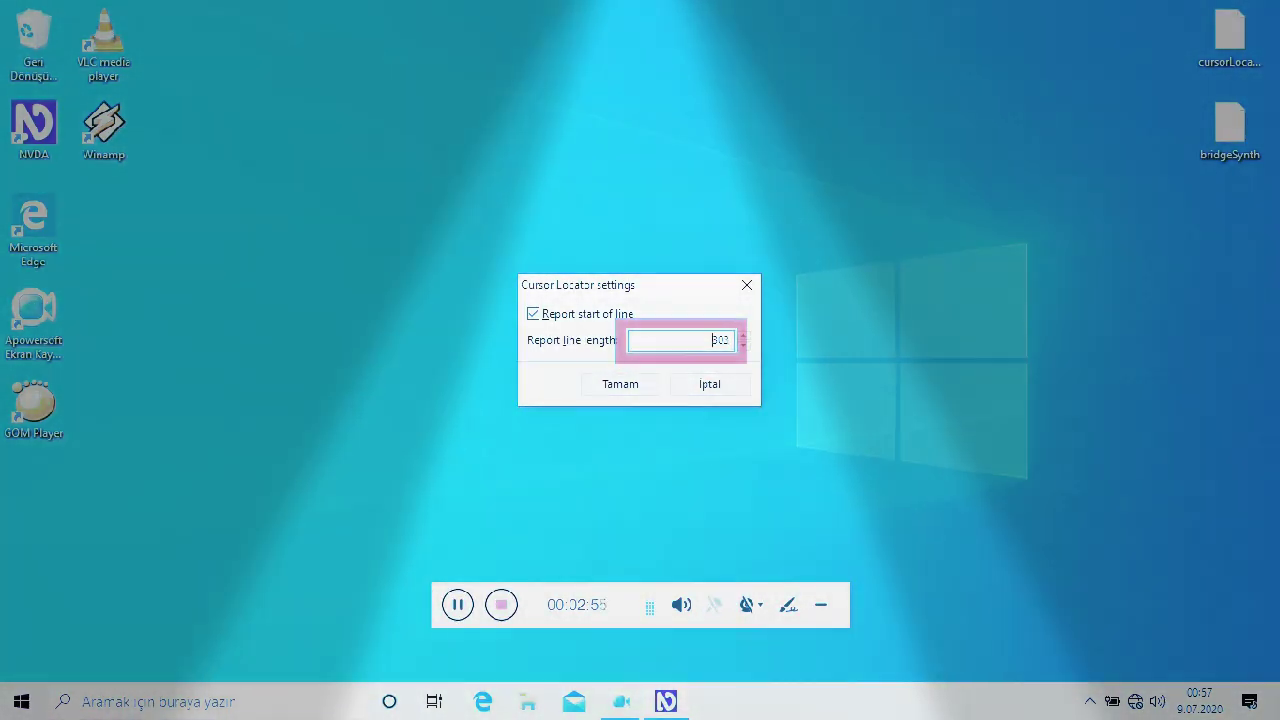
{"action": "type", "text": "444444"}
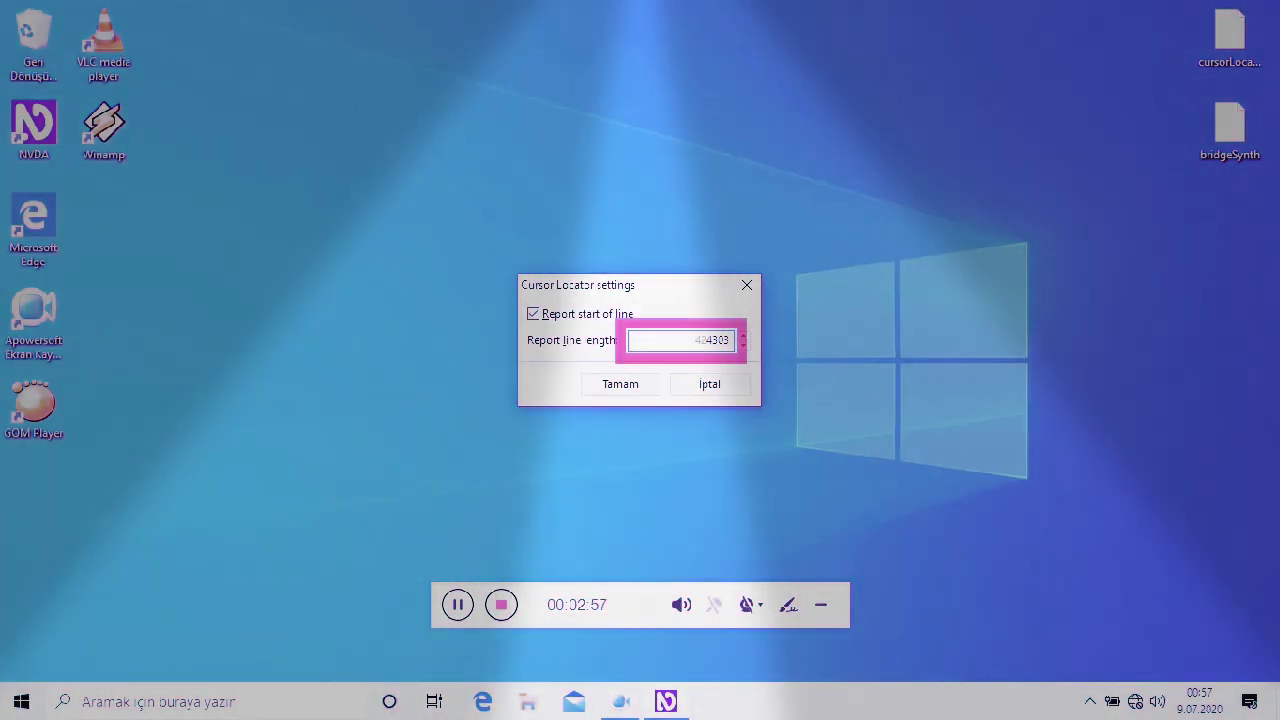
{"action": "key", "text": "BackSpace"}
{"action": "key", "text": "BackSpace"}
{"action": "key", "text": "BackSpace"}
{"action": "key", "text": "BackSpace"}
{"action": "key", "text": "BackSpace"}
{"action": "key", "text": "BackSpace"}
{"action": "key", "text": "BackSpace"}
{"action": "key", "text": "BackSpace"}
{"action": "key", "text": "BackSpace"}
Step: Set Report line length to 600 and accept the Cursor Locator settings
{"action": "type", "text": "4"}
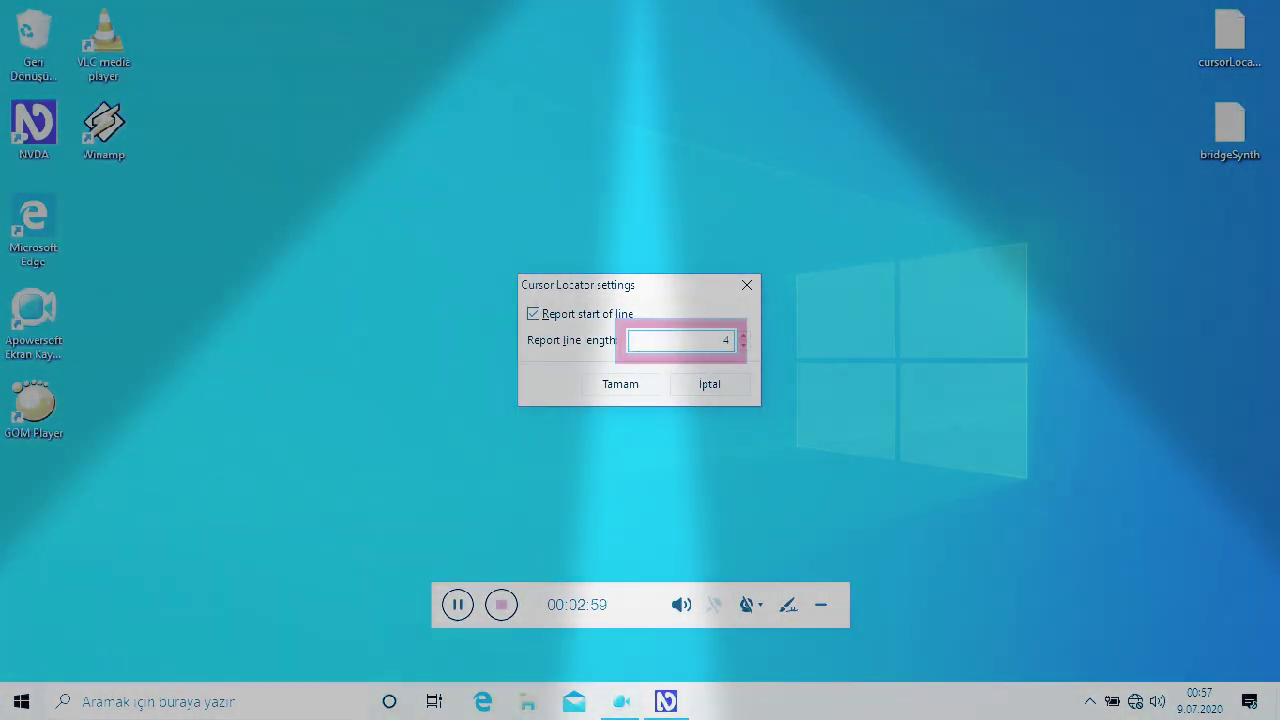
{"action": "type", "text": "4"}
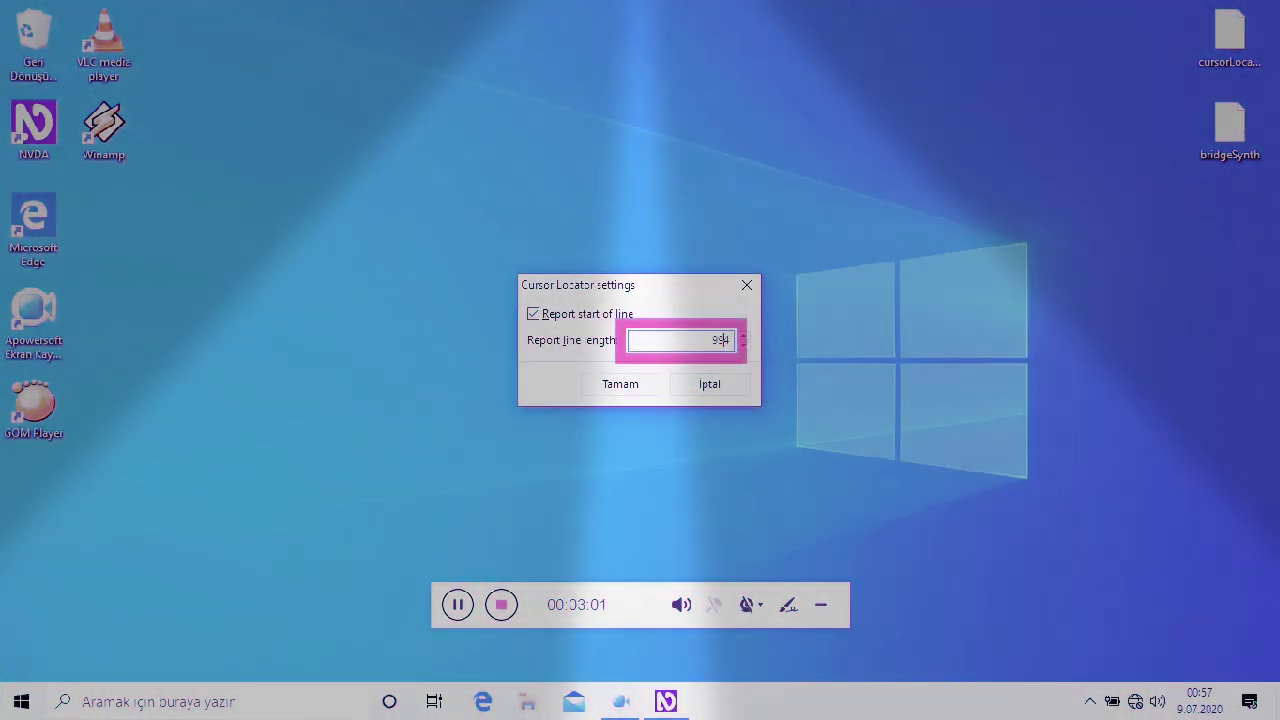
{"action": "type", "text": "4"}
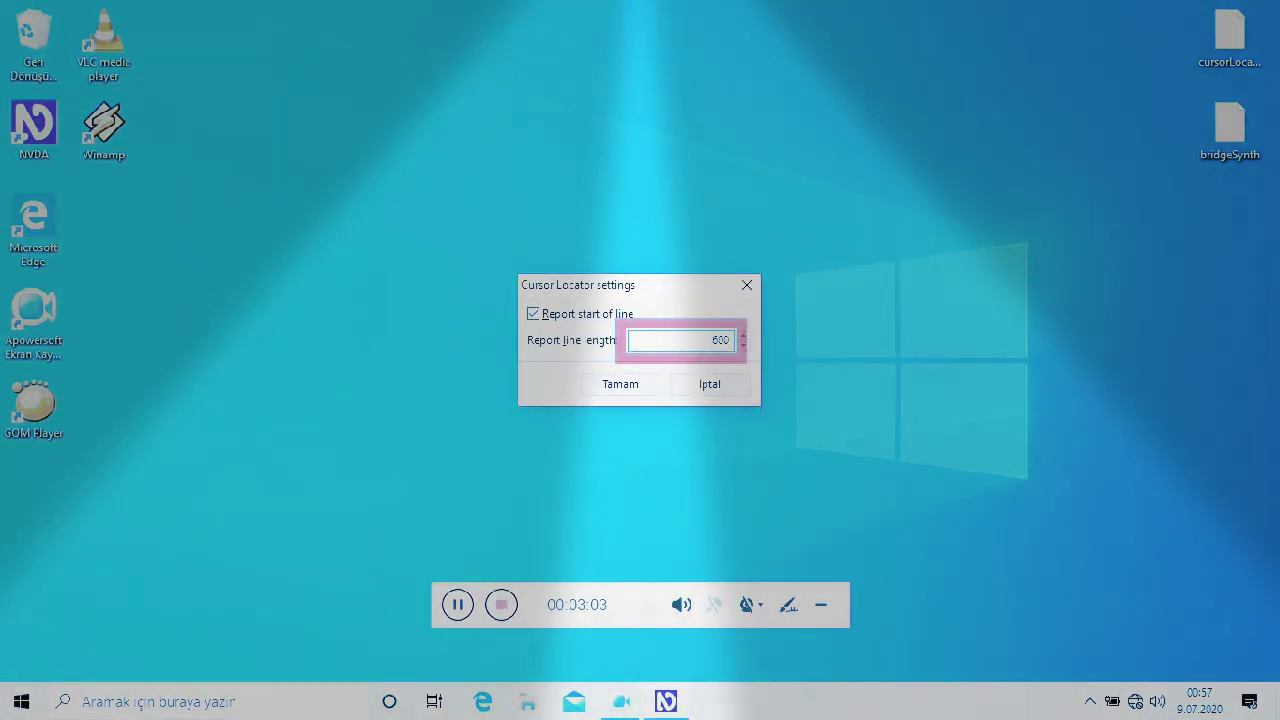
{"action": "key", "text": "Tab"}
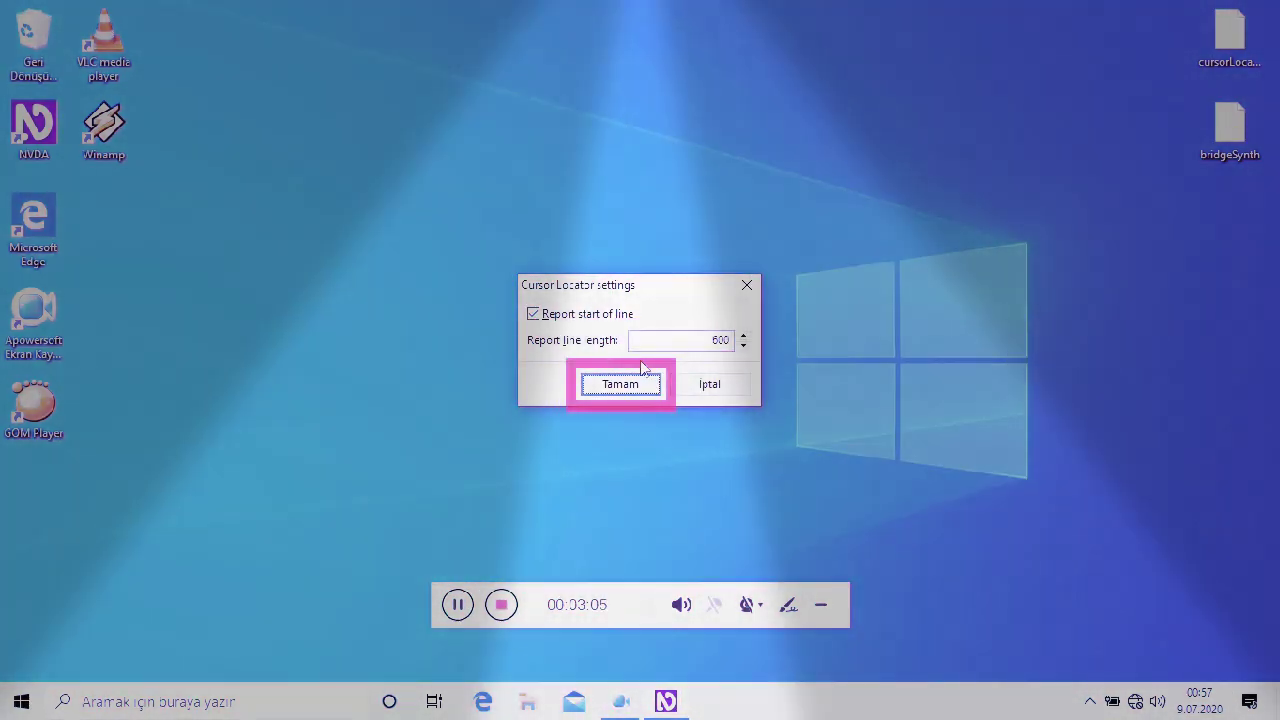
{"action": "key", "text": "Return"}
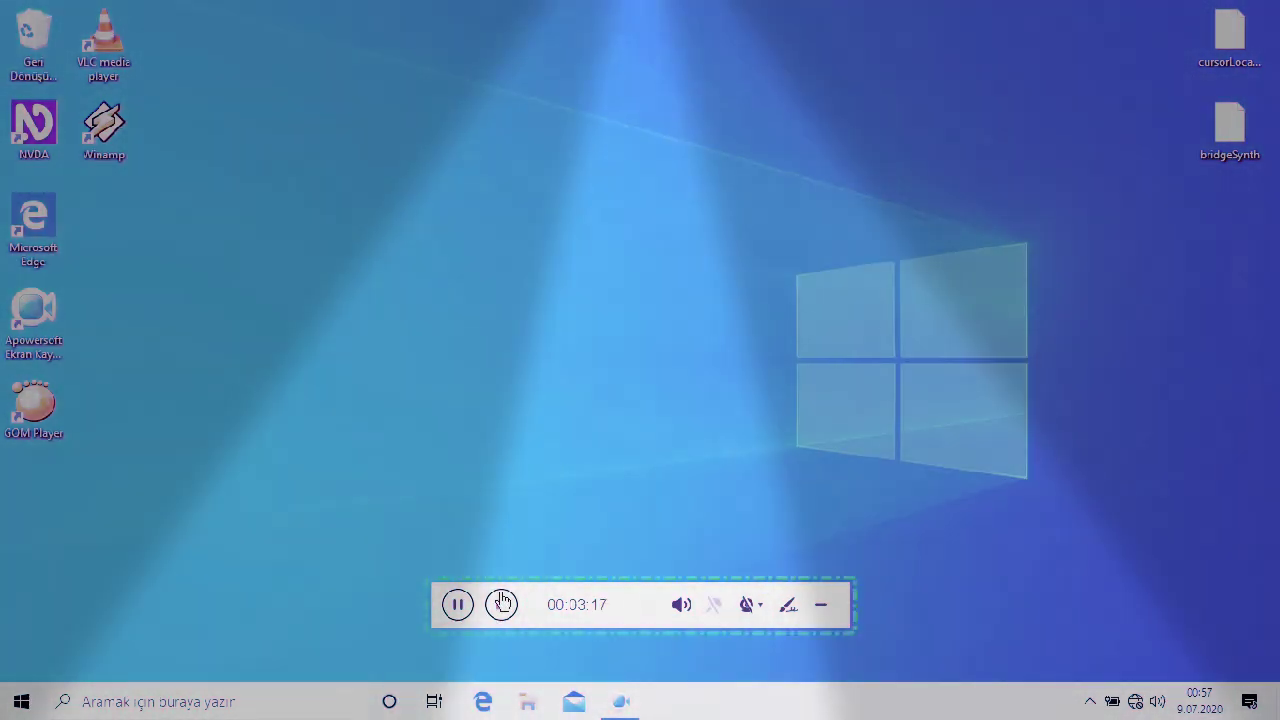
{"action": "left_click", "coordinate": [502, 603]}
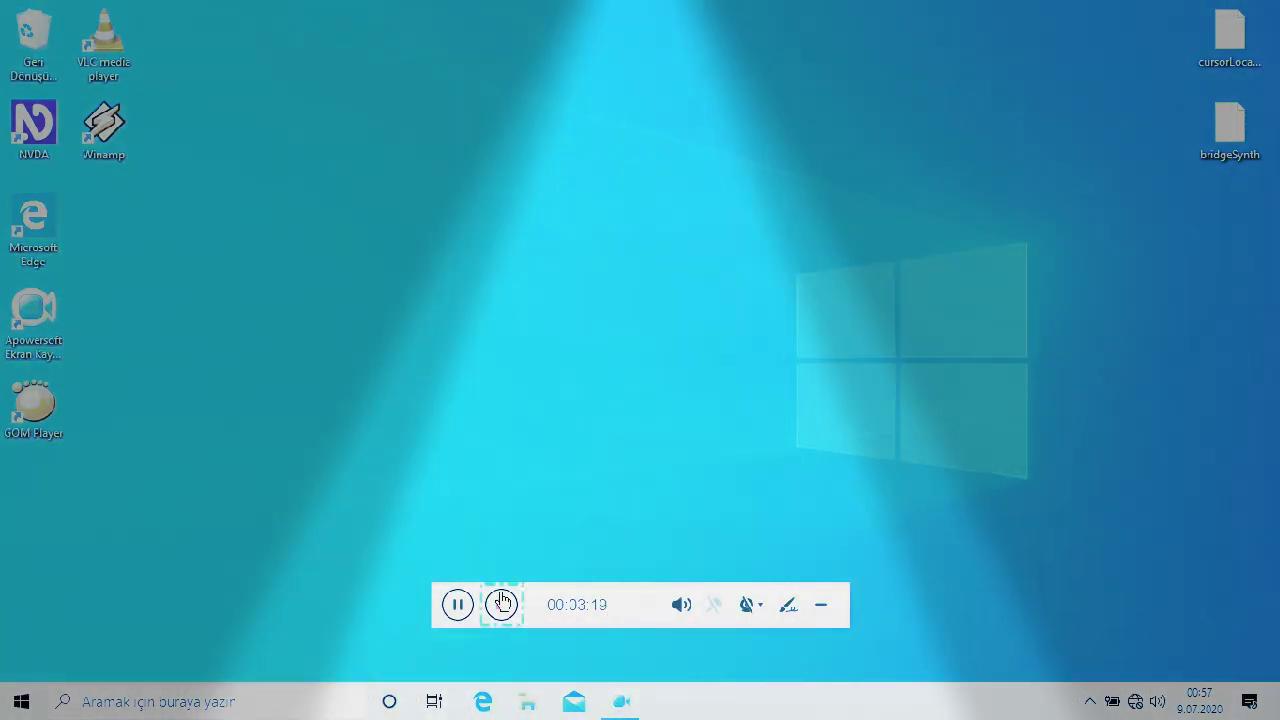